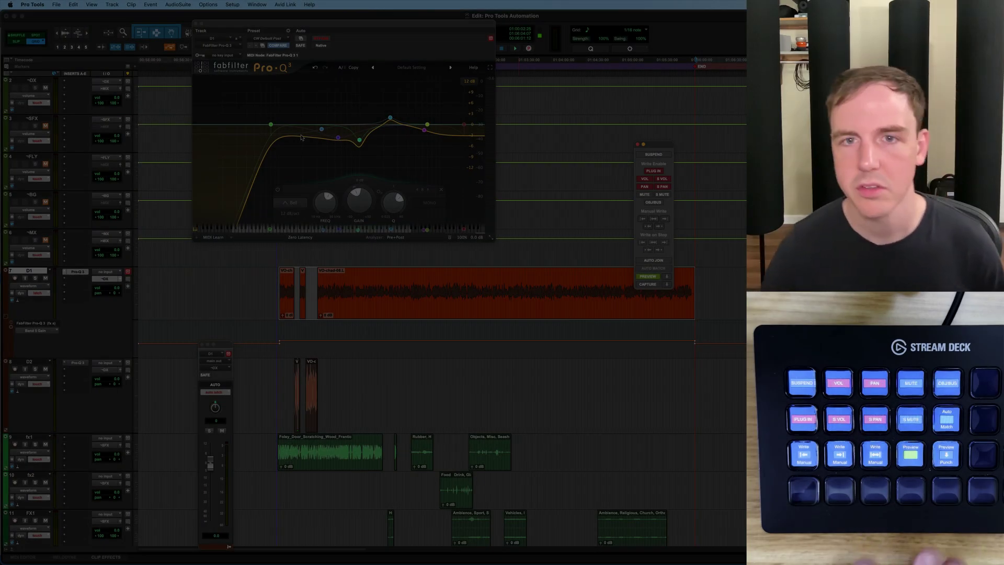
- Show the automation deck and turn off volume, pan, plug-in, send volume and send pan write-enables
key("ctrl+alt+super+d")
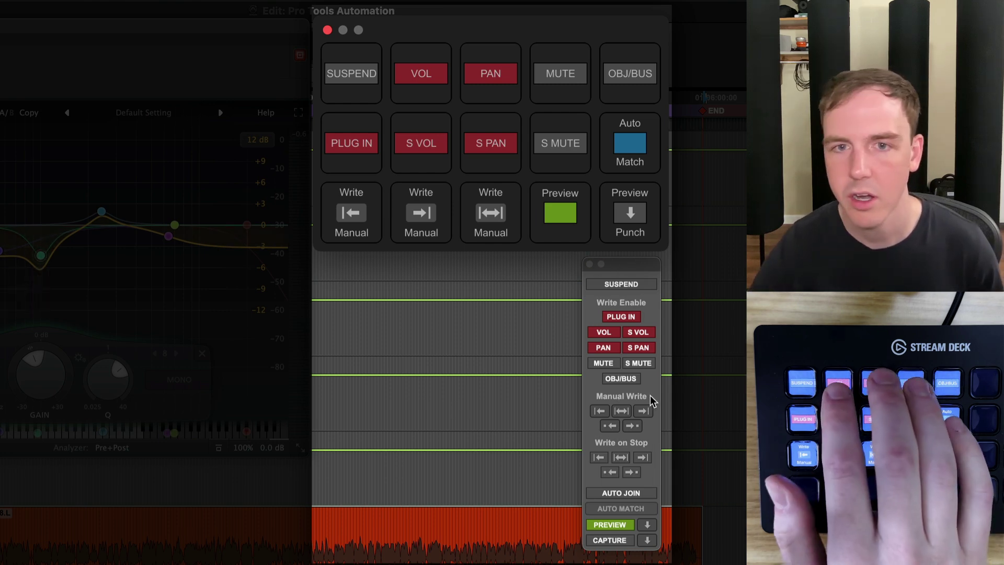
key("F2")
key("F3")
key("F6")
key("F7")
key("F8")
key("F8")
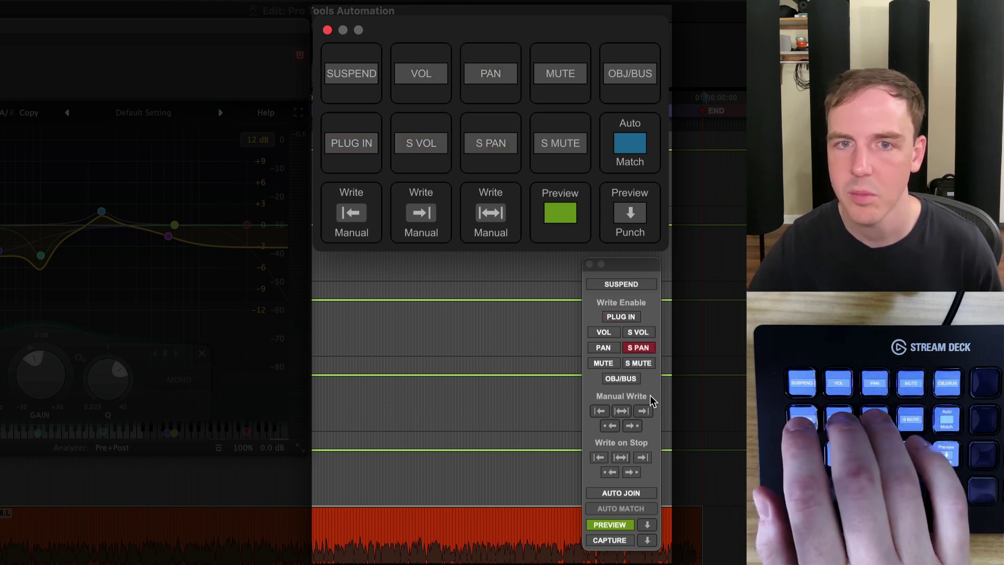
- Re-enable send, plug-in, volume and pan write-enables, then switch Preview off and back on
key("F7")
key("F6")
key("F2")
key("F3")
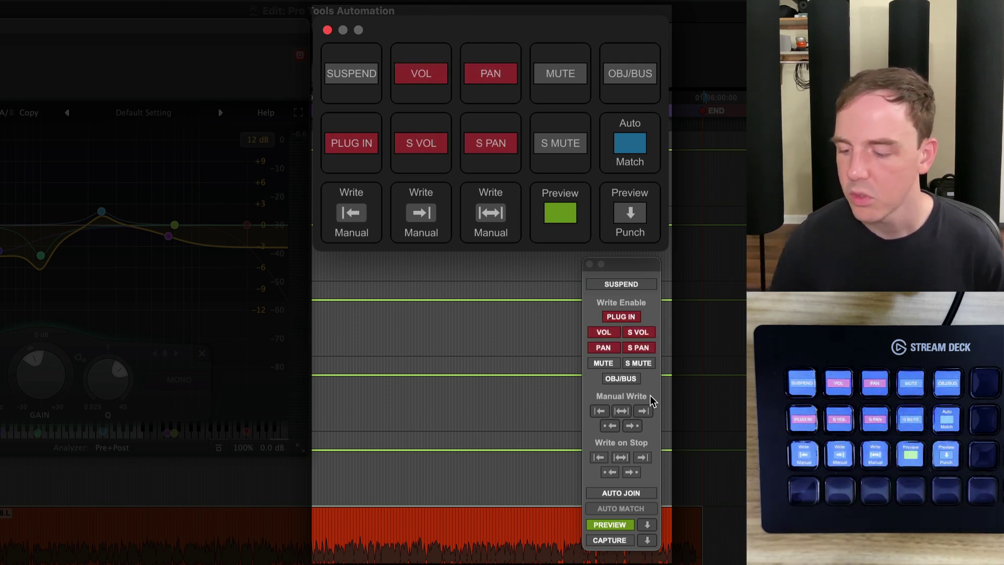
key("F14")
key("F16")
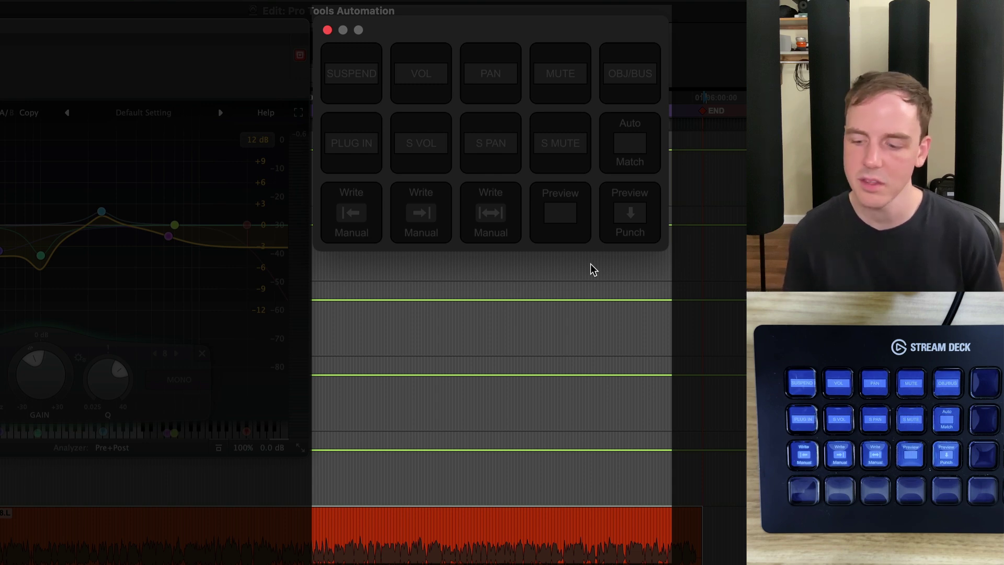
key("super+KP_4")
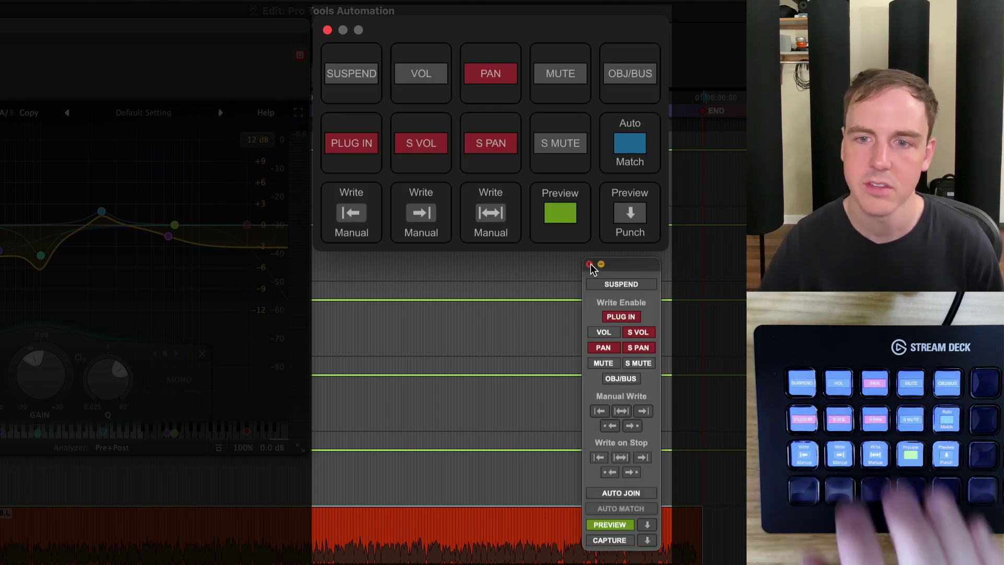
key("v")
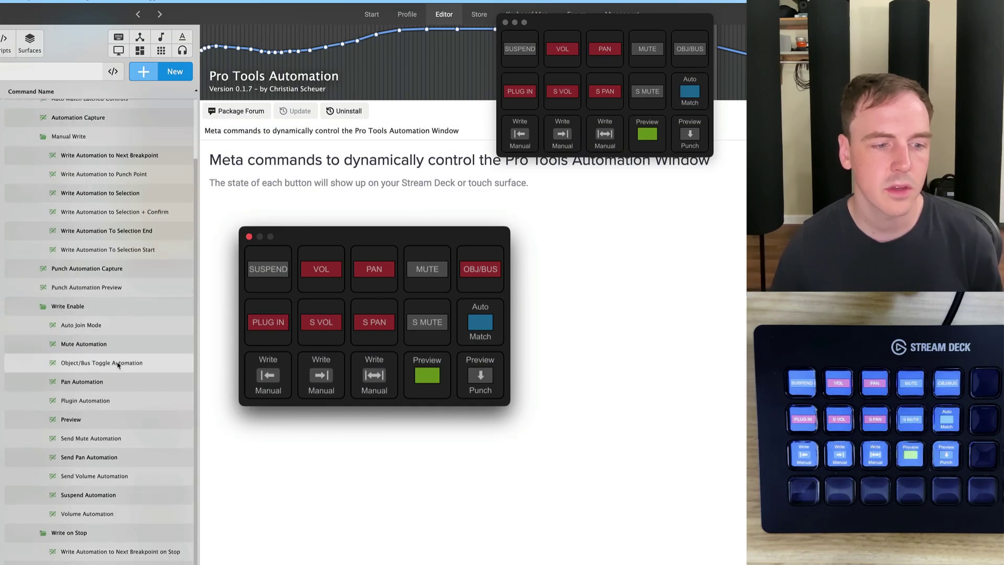
- Check the trigger options of SoundFlow's Write Enable Preview command, then return to Pro Tools
left_click(118, 417)
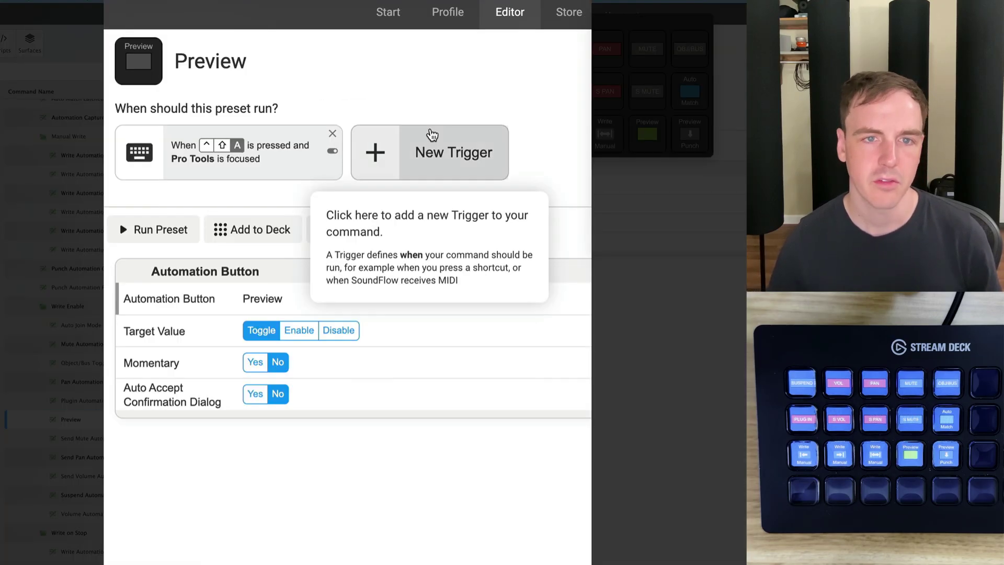
left_click(396, 96)
left_click(450, 104)
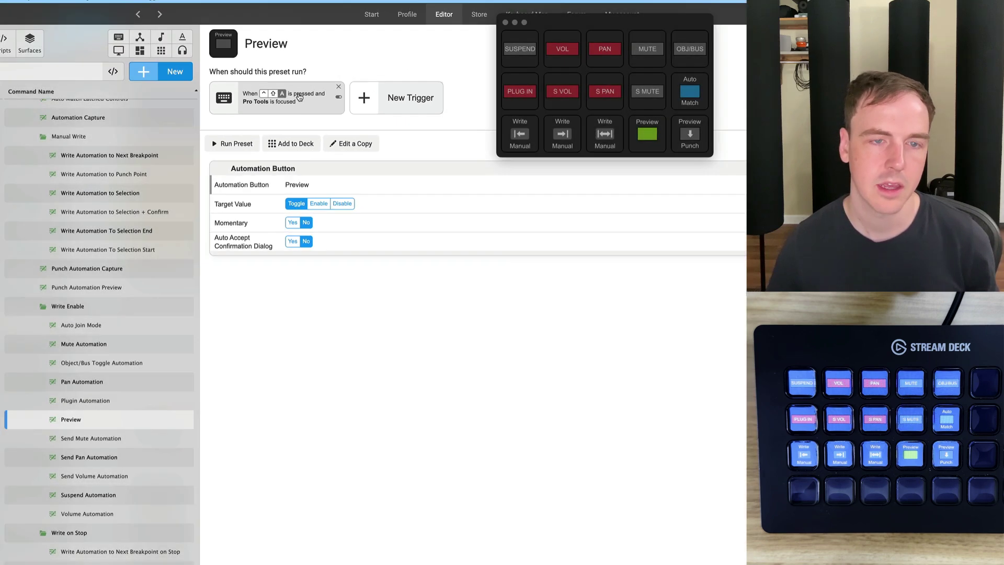
key("super+Tab")
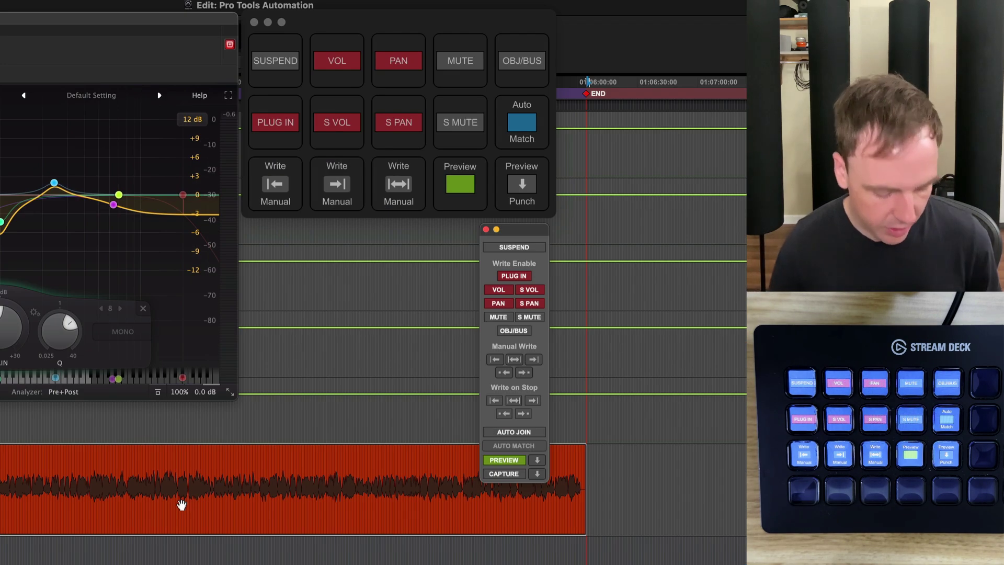
key("ctrl+alt+p")
key("ctrl+alt+p")
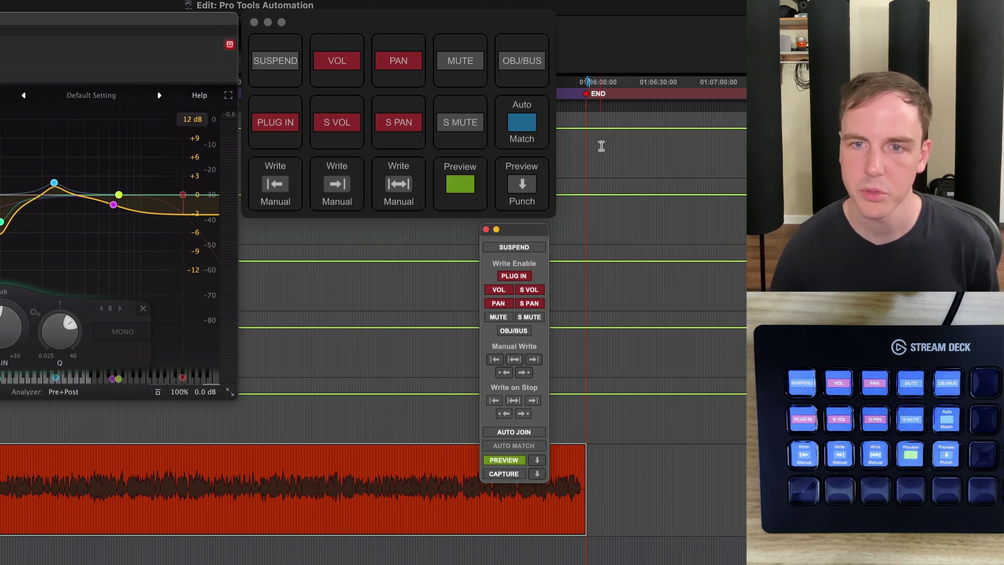
key("ctrl+alt+p")
key("ctrl+alt+p")
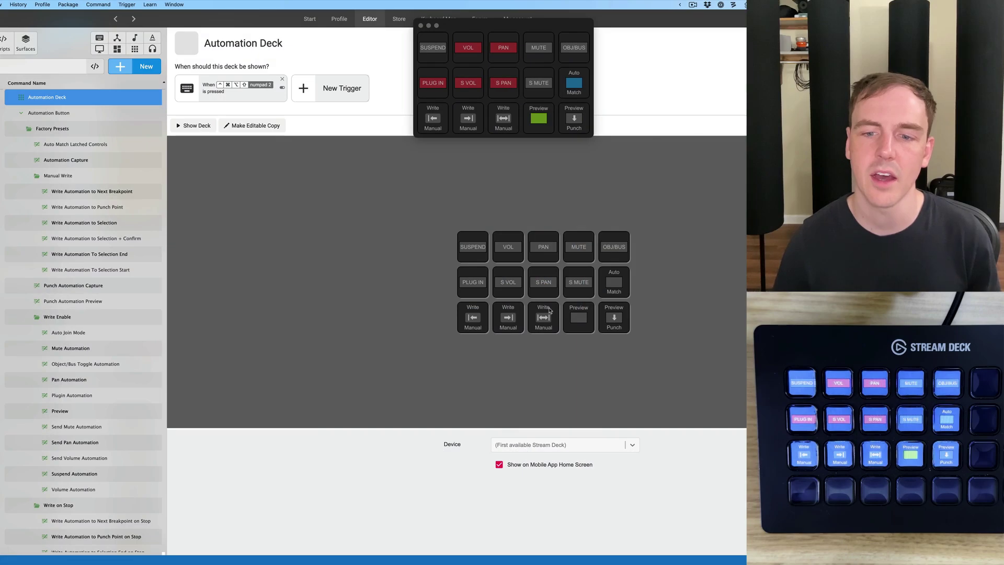
- Inspect the Write Automation to Selection + Confirm command behind the deck button, then return to Pro Tools
left_click(550, 311)
left_click(420, 26)
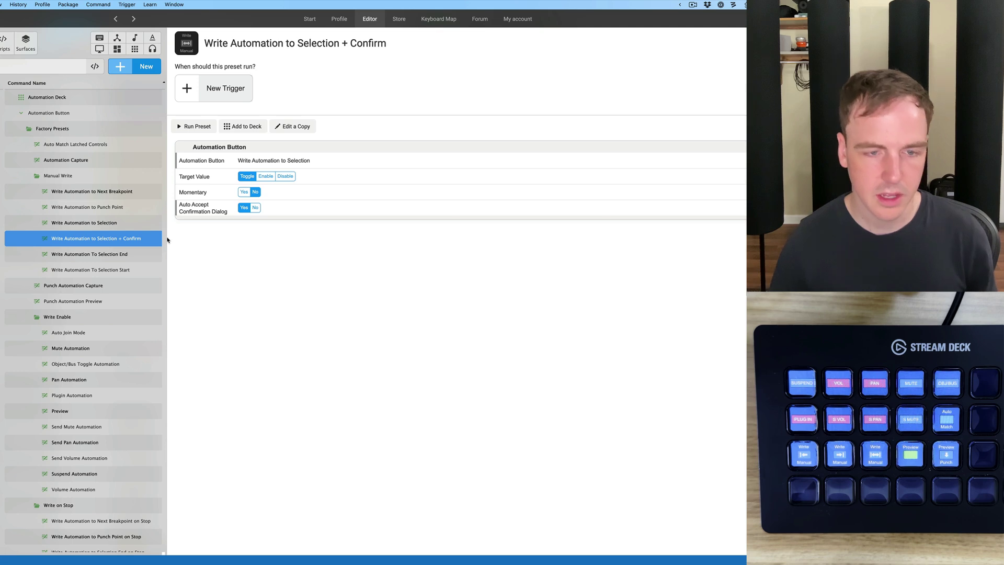
key("super+Tab")
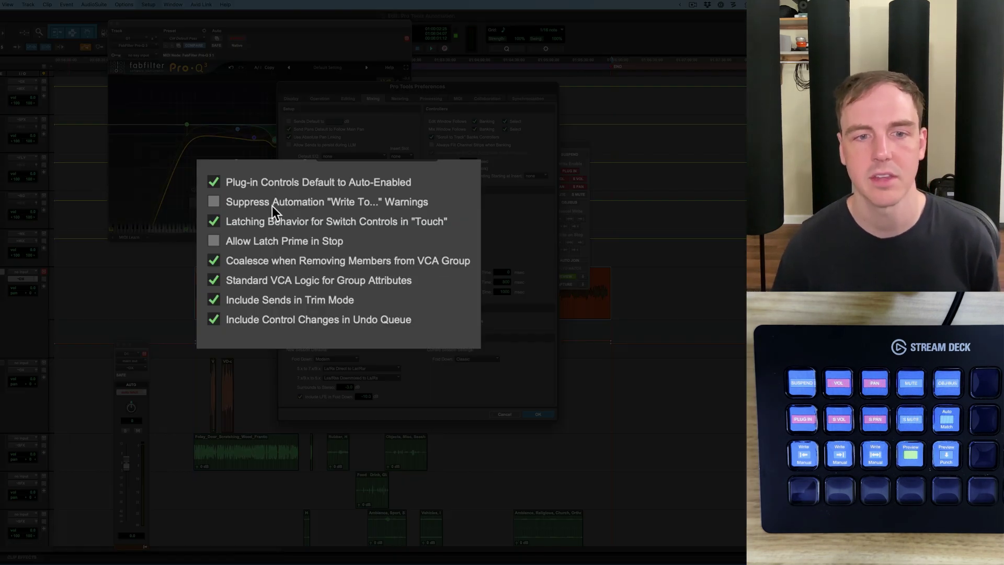
- Cancel the Mixing preferences, leaving Suppress Automation 'Write To...' Warnings unchecked
left_click(510, 415)
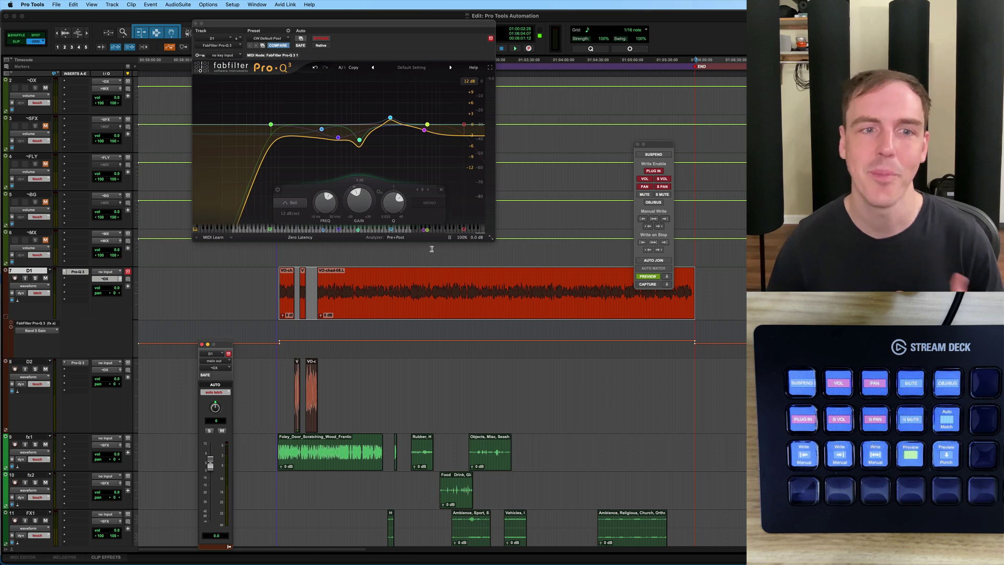
- Select the D1 clips, lower the purple and green Pro-Q bands, raise the blue band, and write to all
double_click(454, 284)
key("super+a")
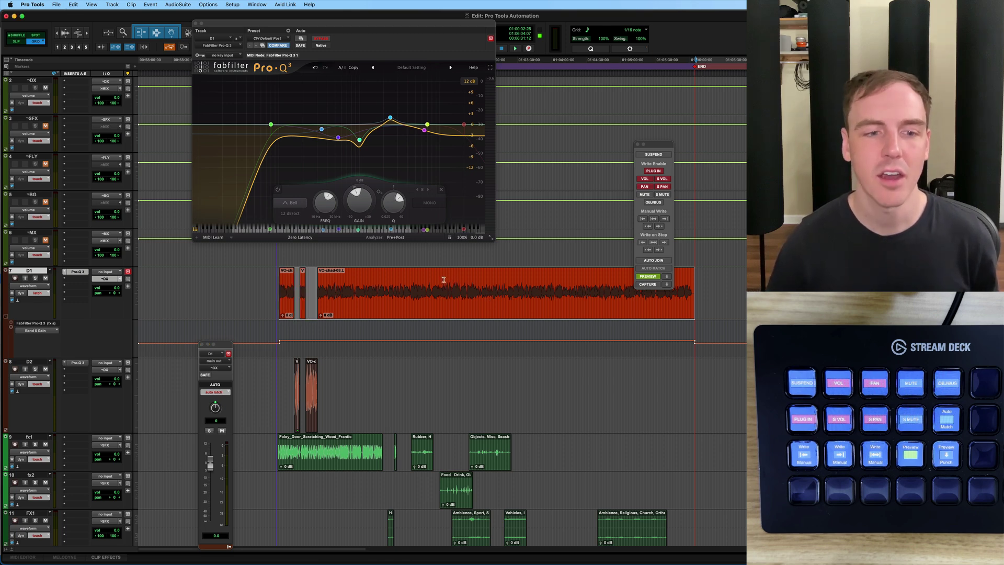
left_click_drag(338, 138, 353, 147)
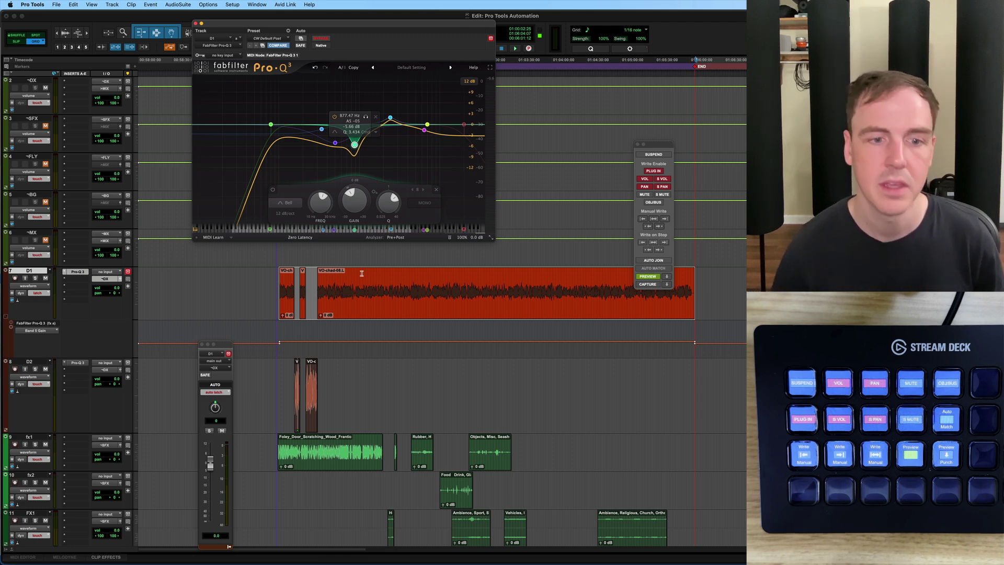
left_click(377, 281)
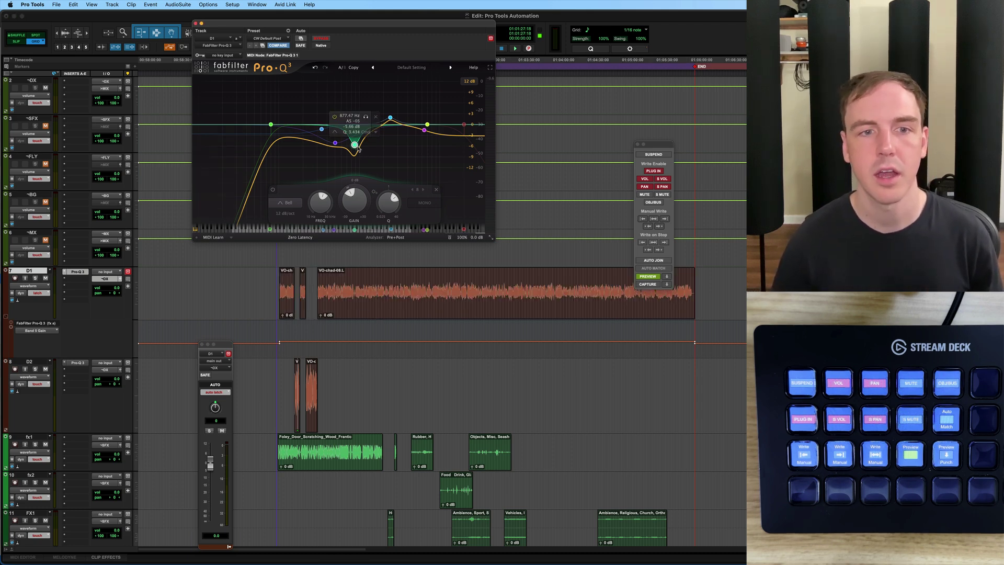
left_click_drag(390, 118, 398, 111)
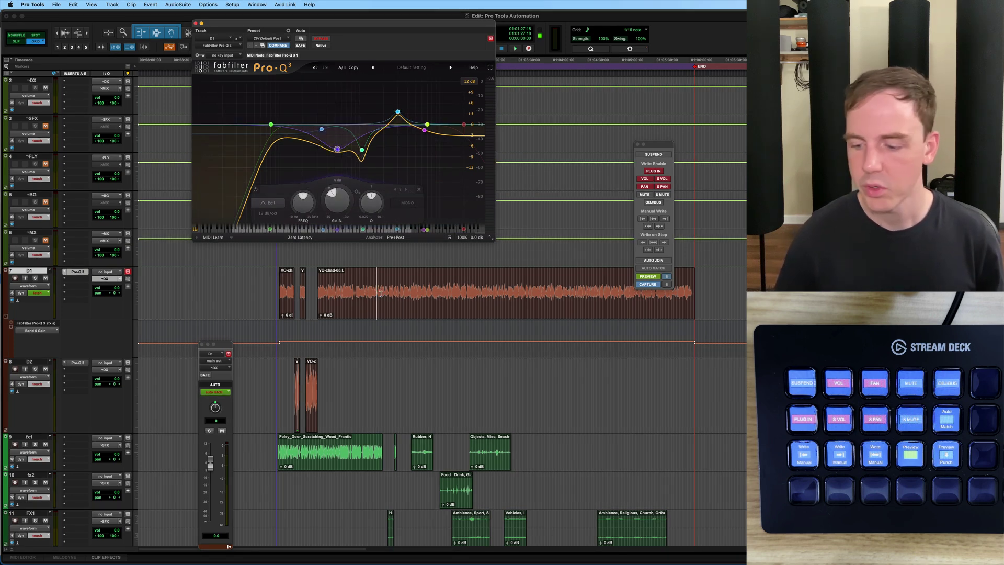
key("super+slash")
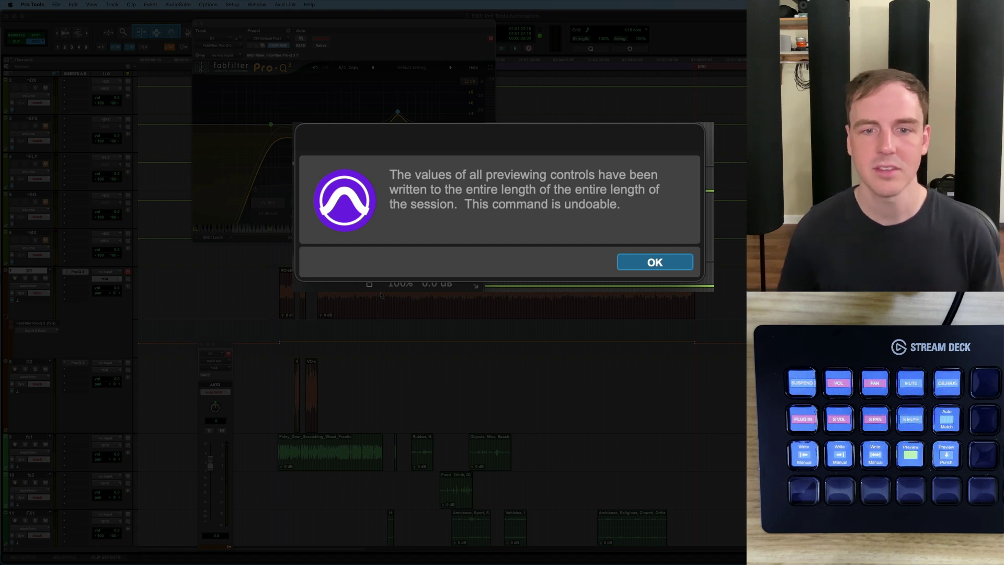
- Play from VO-chad-08.L, drop the green Pro-Q band to -7 dB, write it to all, and confirm
key("Return")
left_click_drag(263, 350, 701, 350)
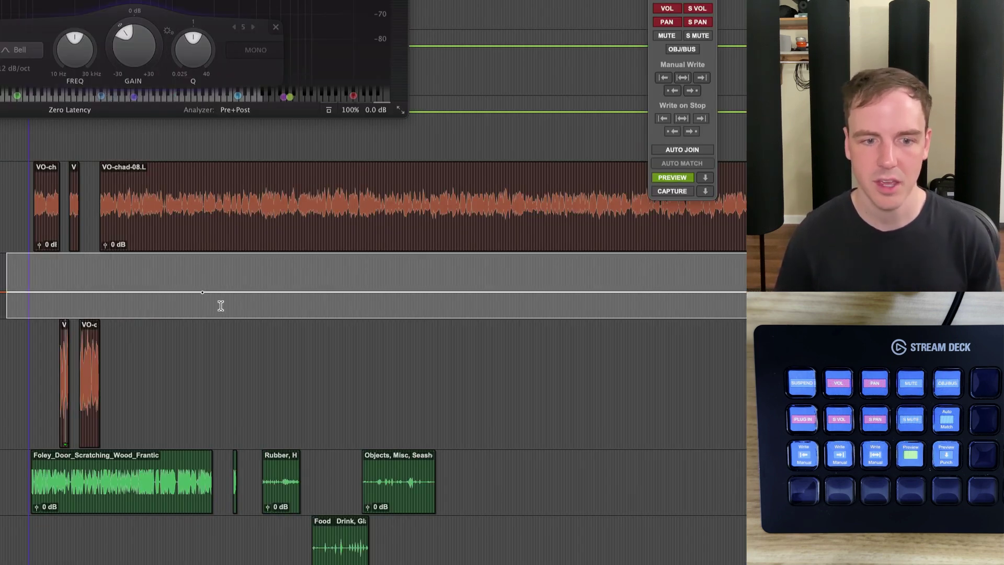
left_click(240, 204)
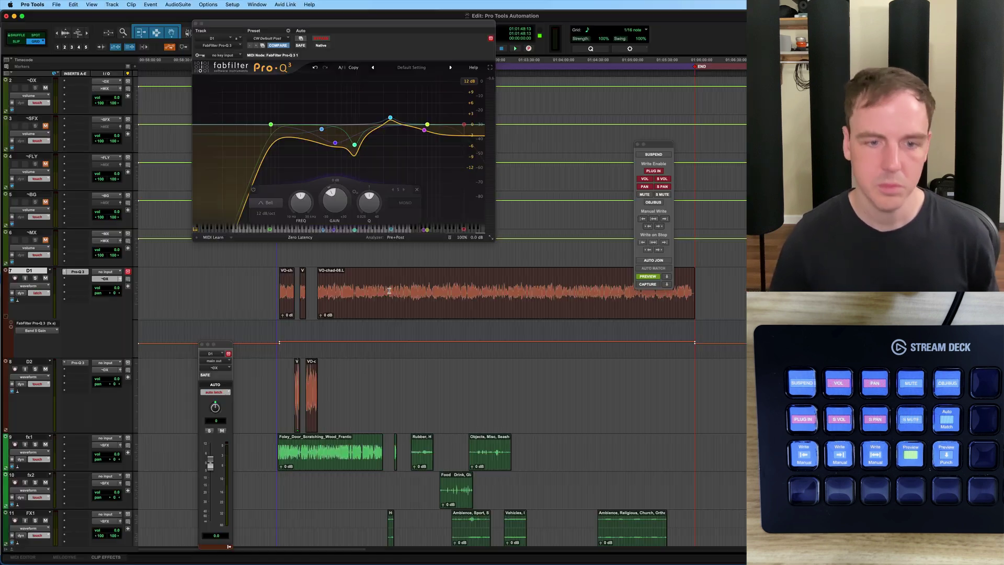
key("space")
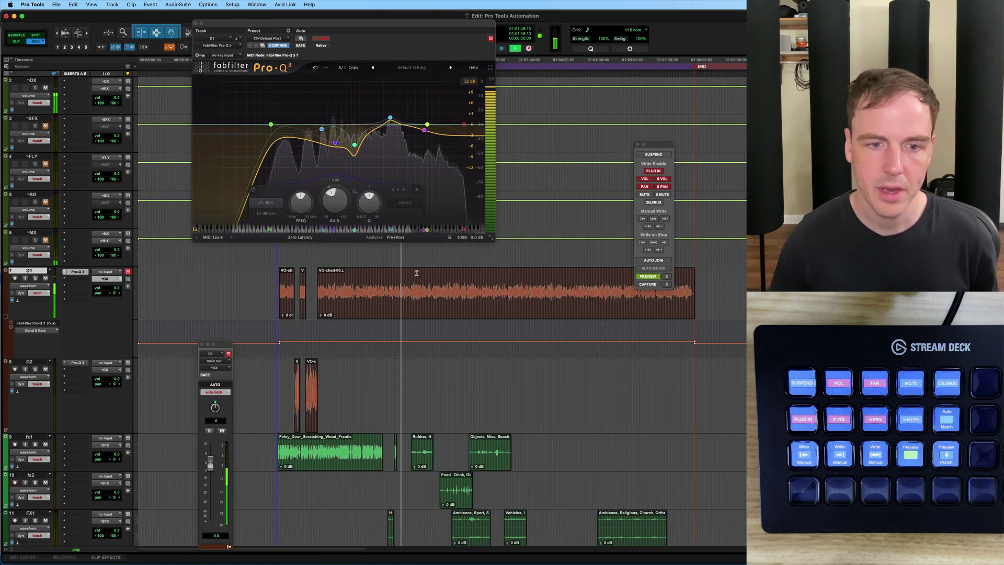
left_click_drag(335, 142, 355, 149)
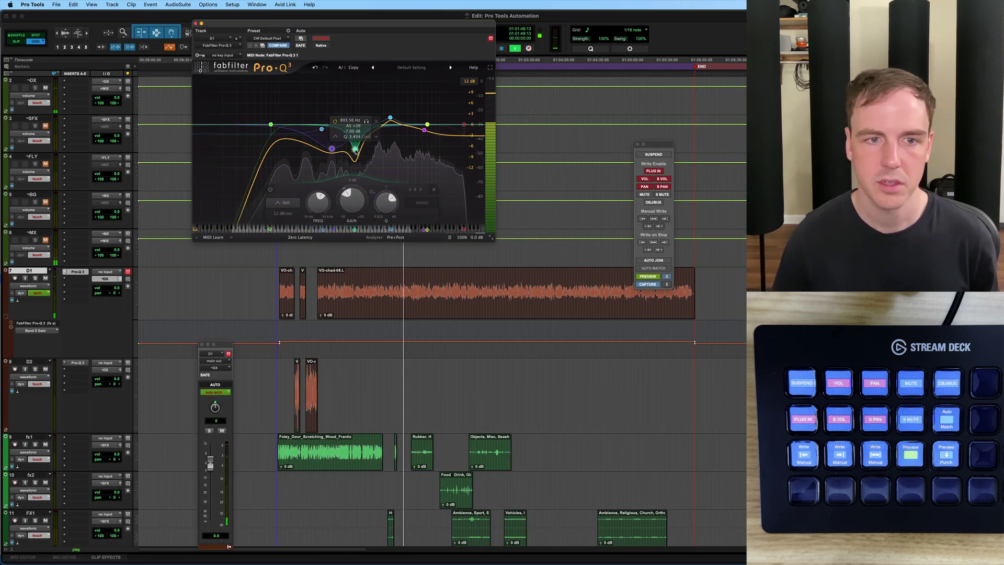
key("super+slash")
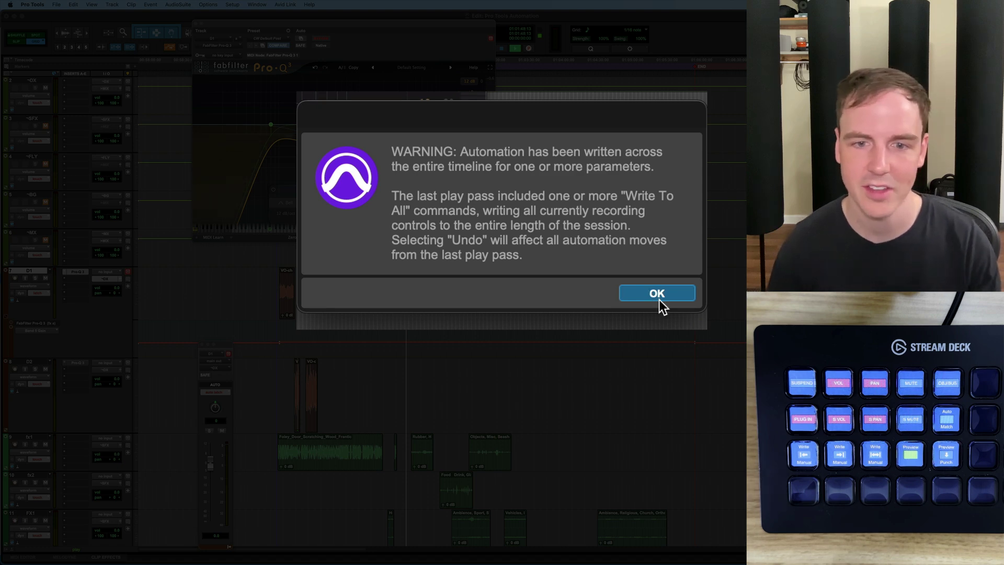
left_click(658, 297)
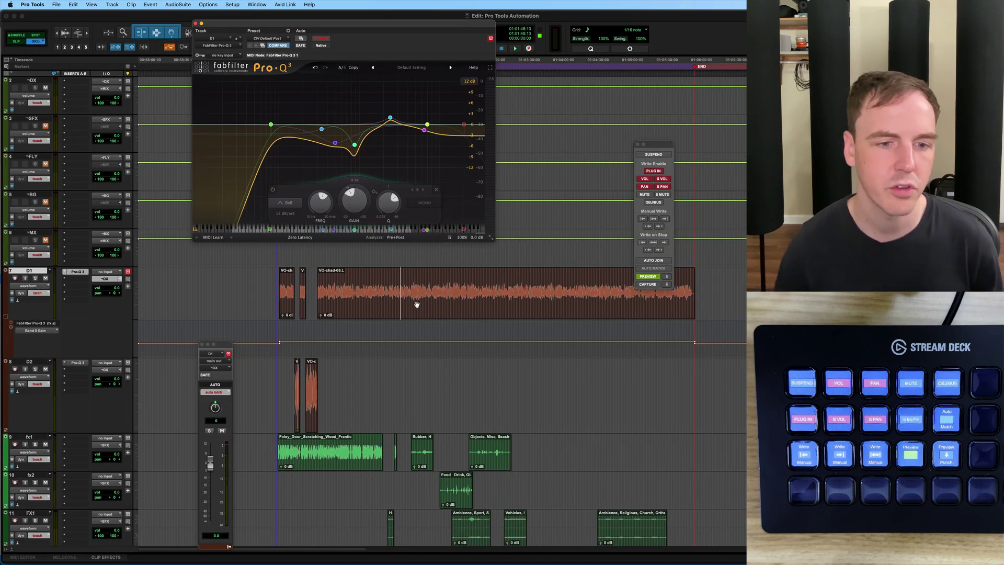